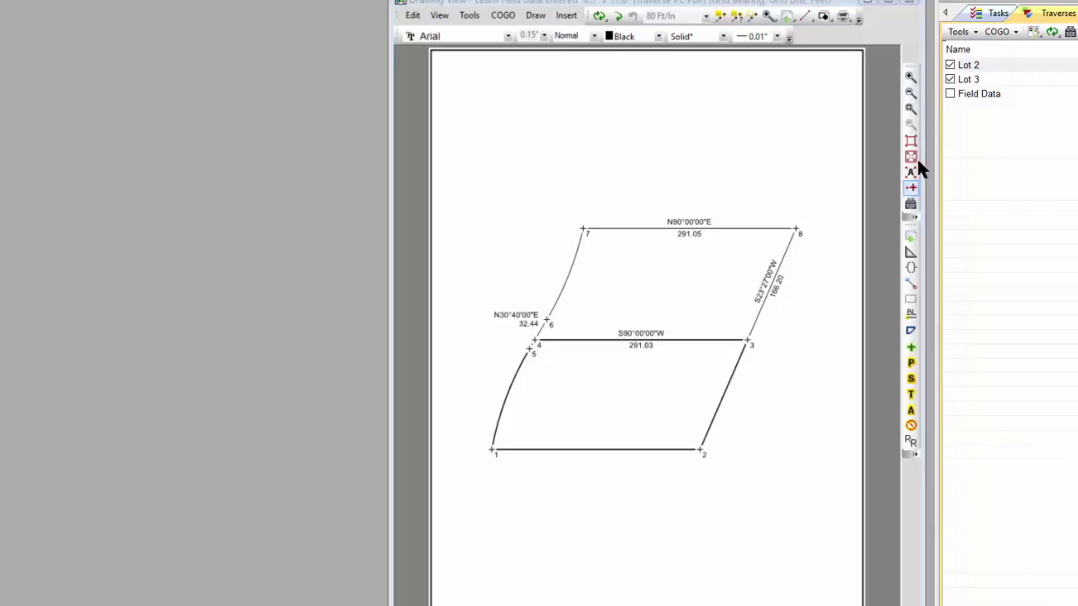
- Add a new traverse called ROW with its Traverse View Format set to Deed w/curves
left_click(980, 96)
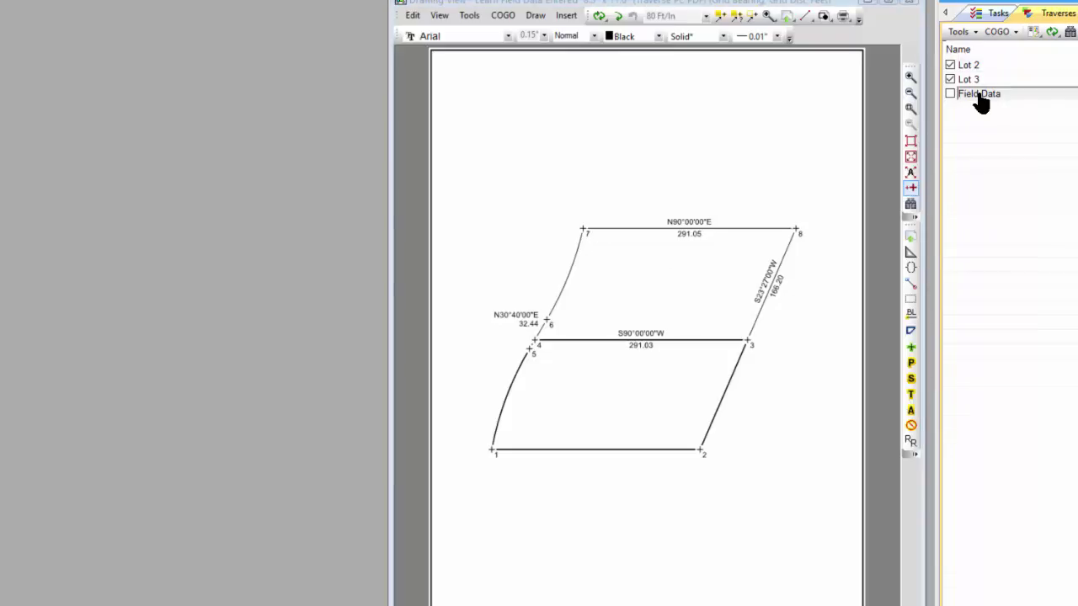
double_click(979, 95)
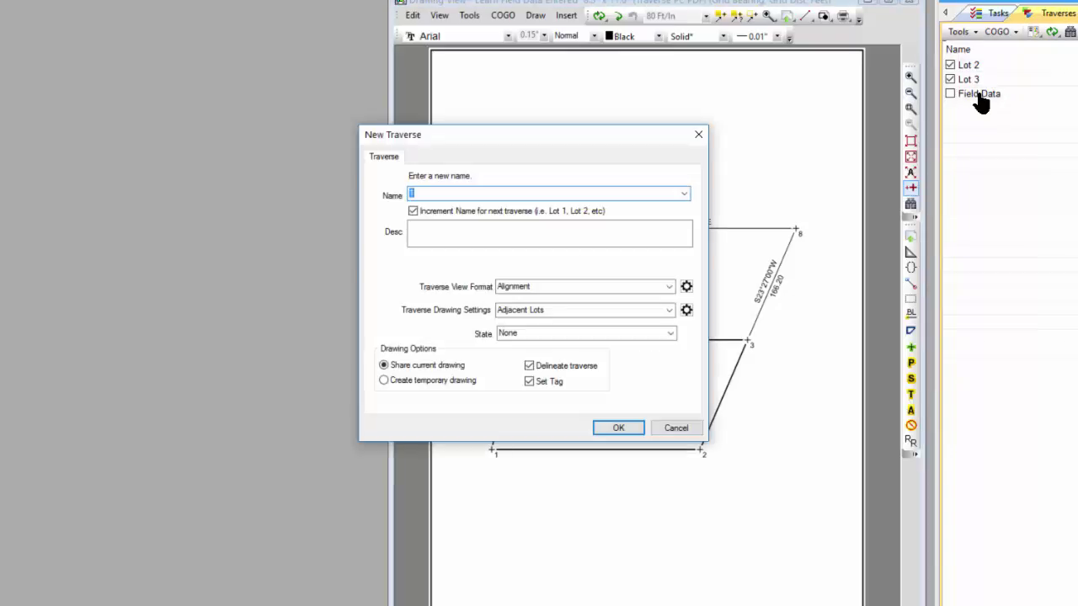
type("ROW")
left_click(668, 286)
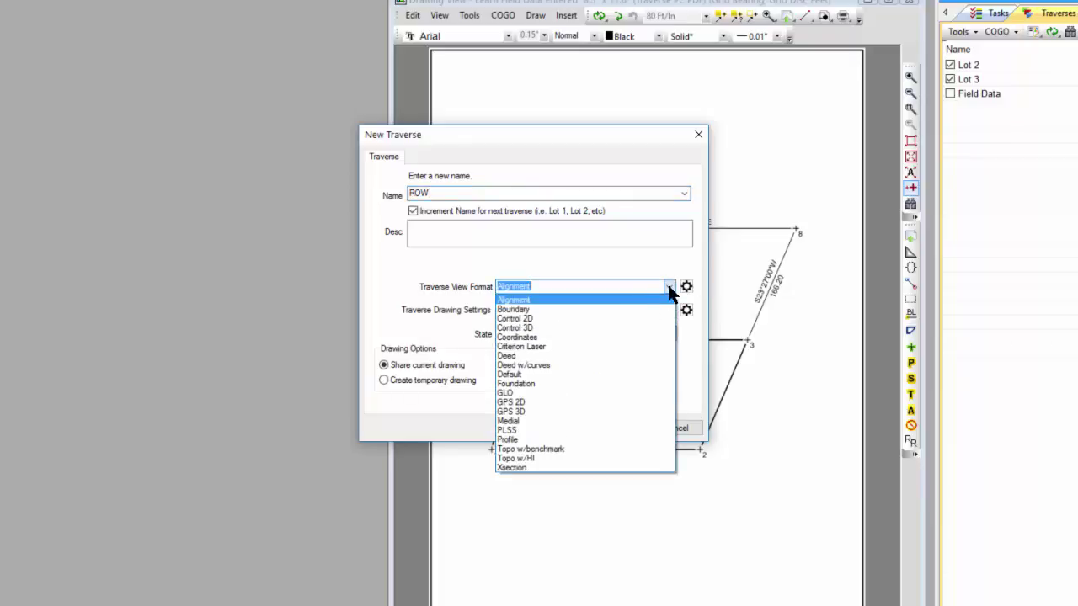
left_click(539, 366)
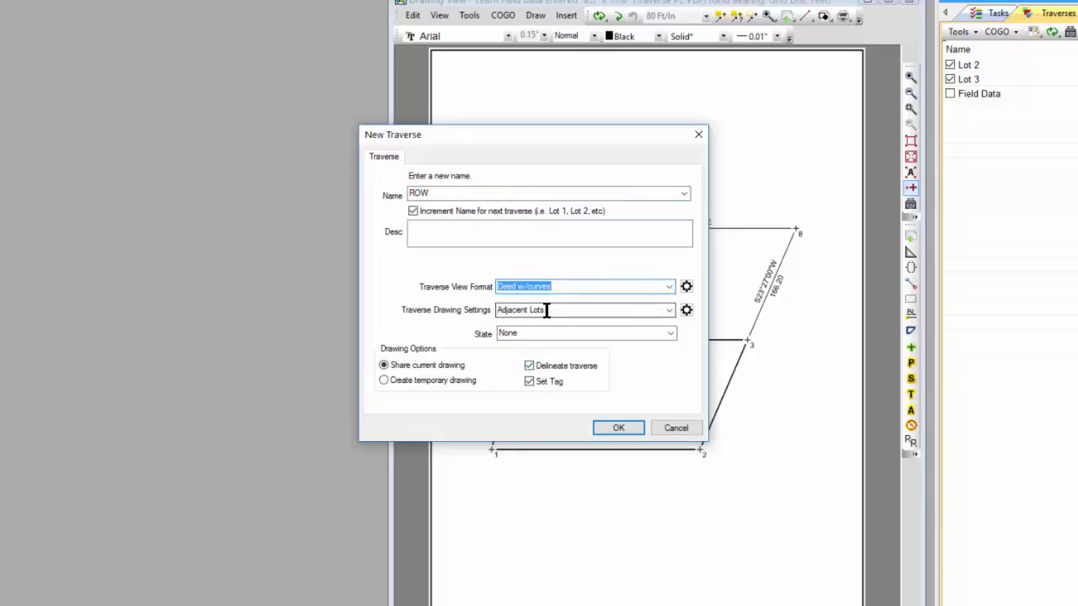
left_click(626, 427)
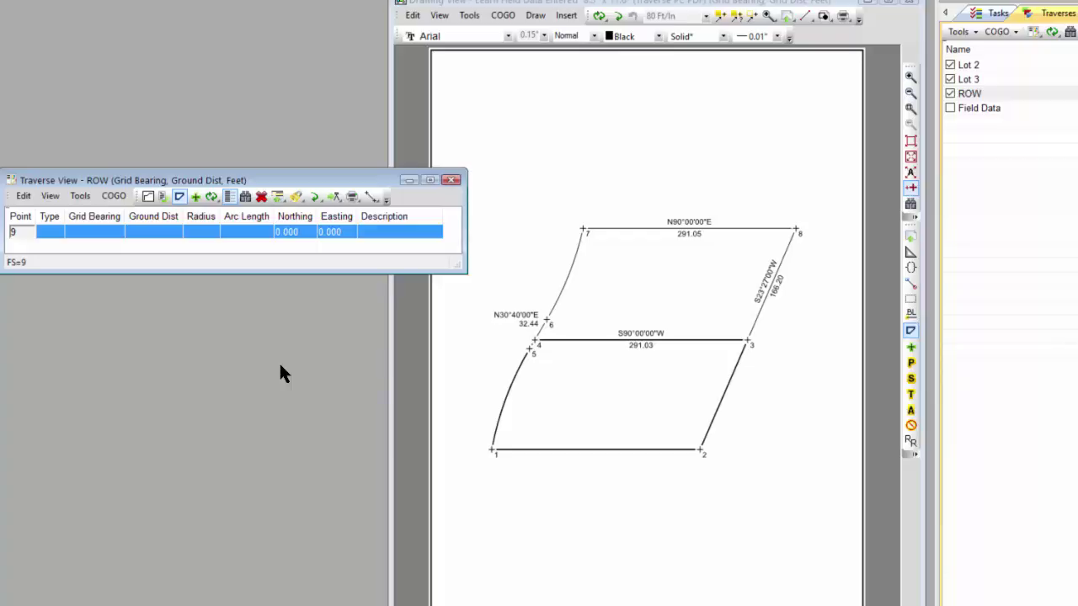
- Enter points 1:1, 5, 4 and 6, recalling each existing point with its coordinates
type("1:1")
key("Return")
key("Return")
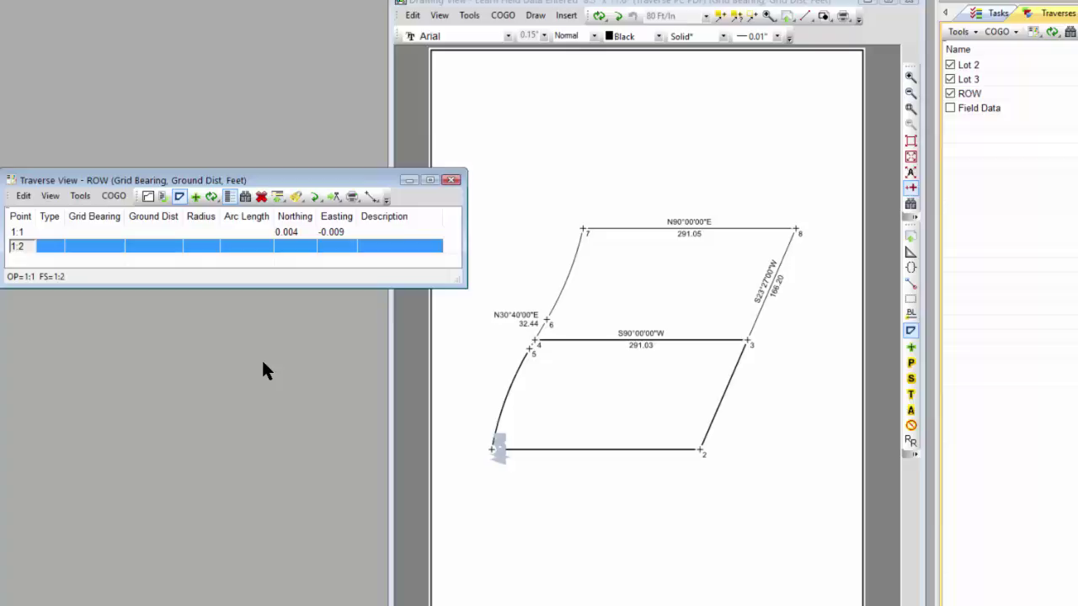
type("5")
key("Return")
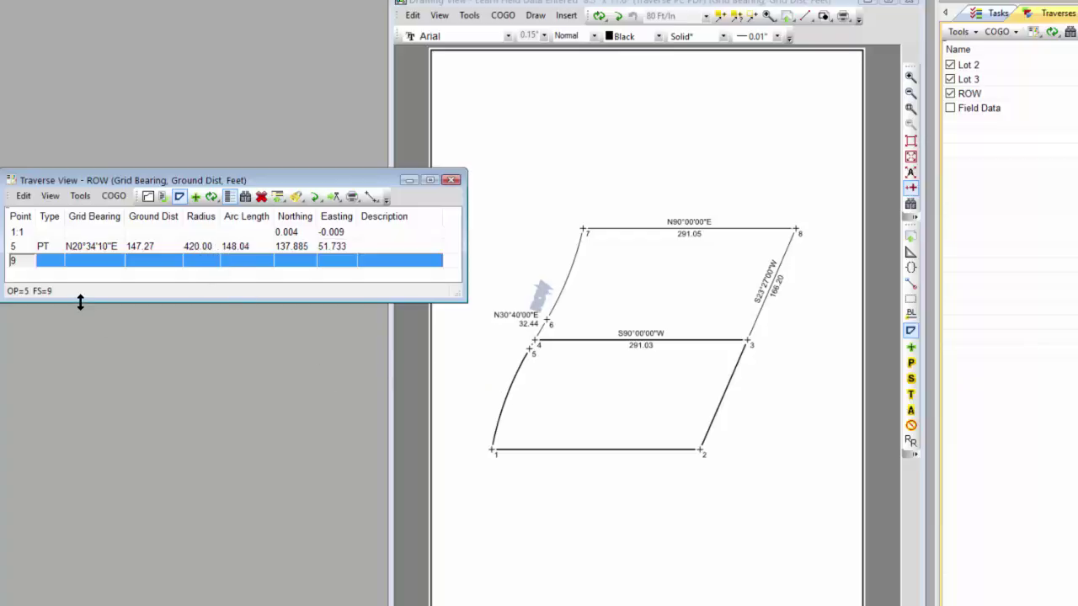
type("4")
key("Return")
key("Return")
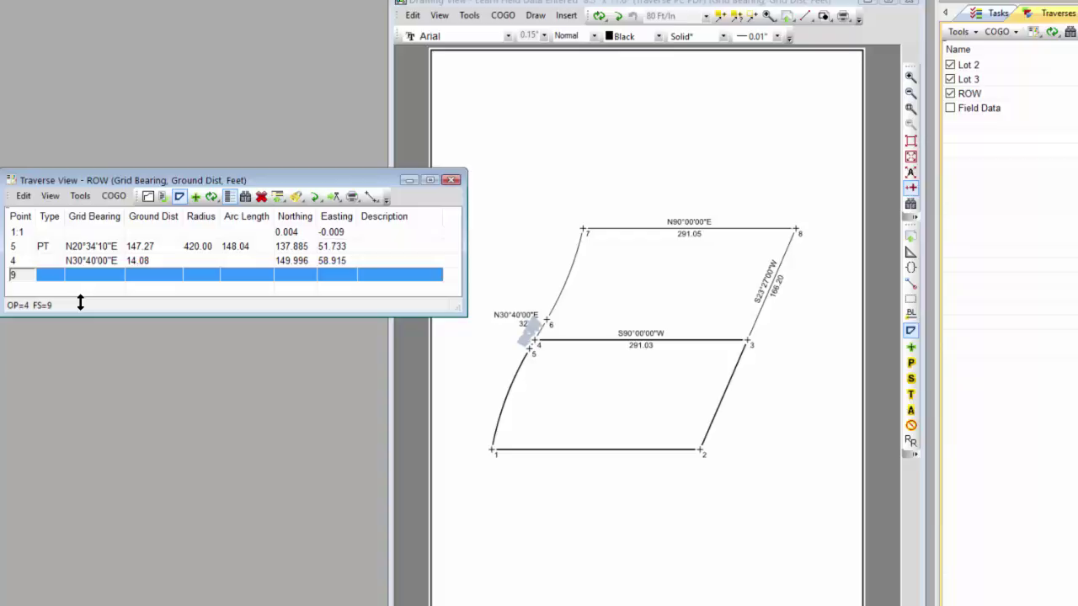
type("6")
key("Return")
key("Return")
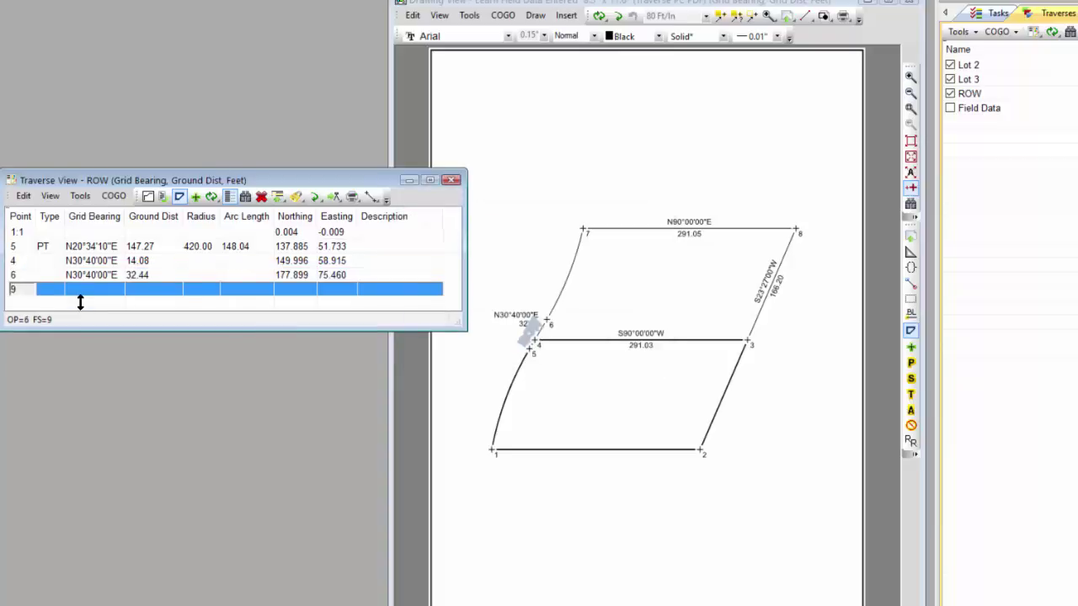
- Add existing point 7 to the ROW traverse, recalling its coordinates
type("7")
key("Return")
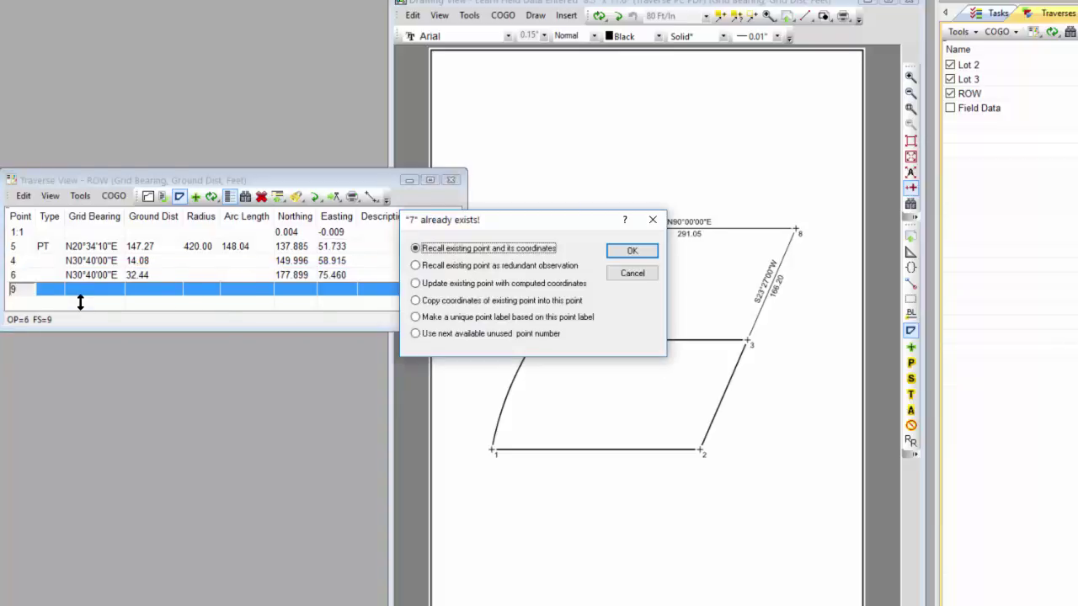
key("Return")
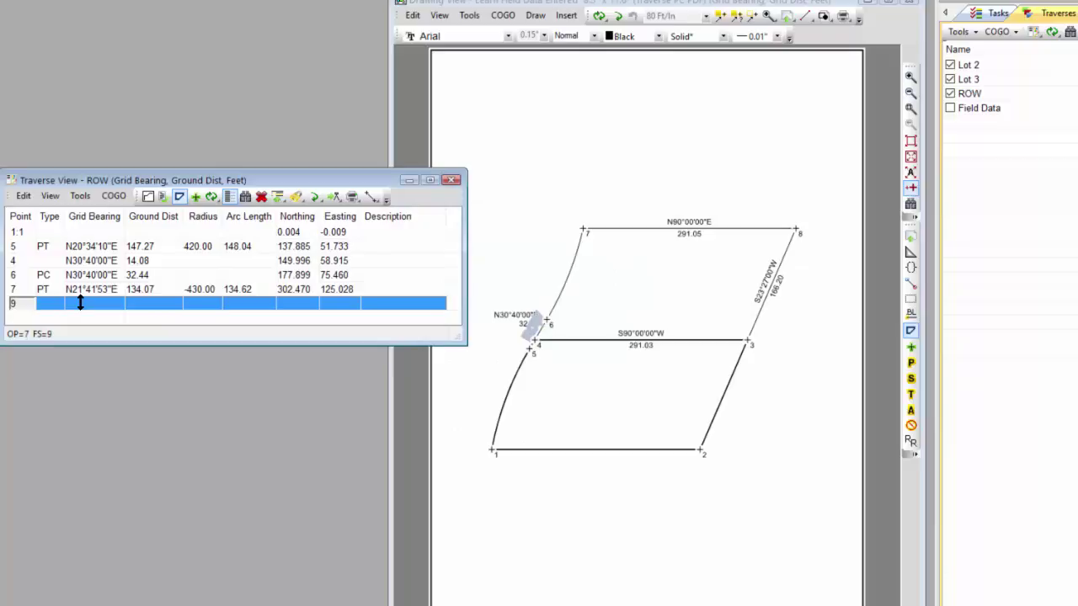
key("Return")
key("Return")
- Add a 60 ft course at bearing S90°00'00"W to new point 9 and view the drawing
type("8")
type("90")
key("Return")
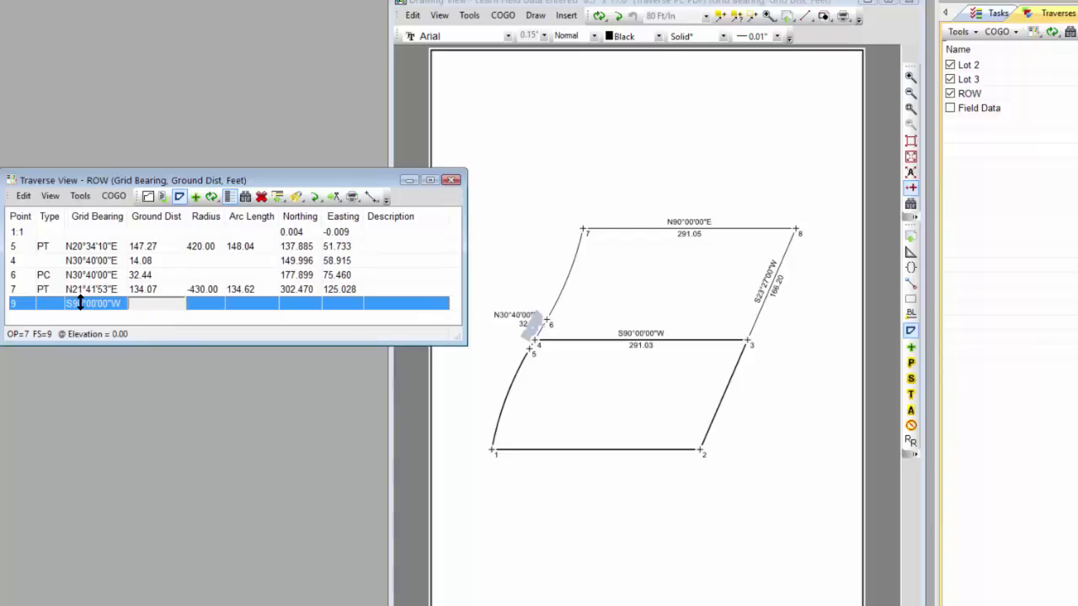
type("60")
key("Return")
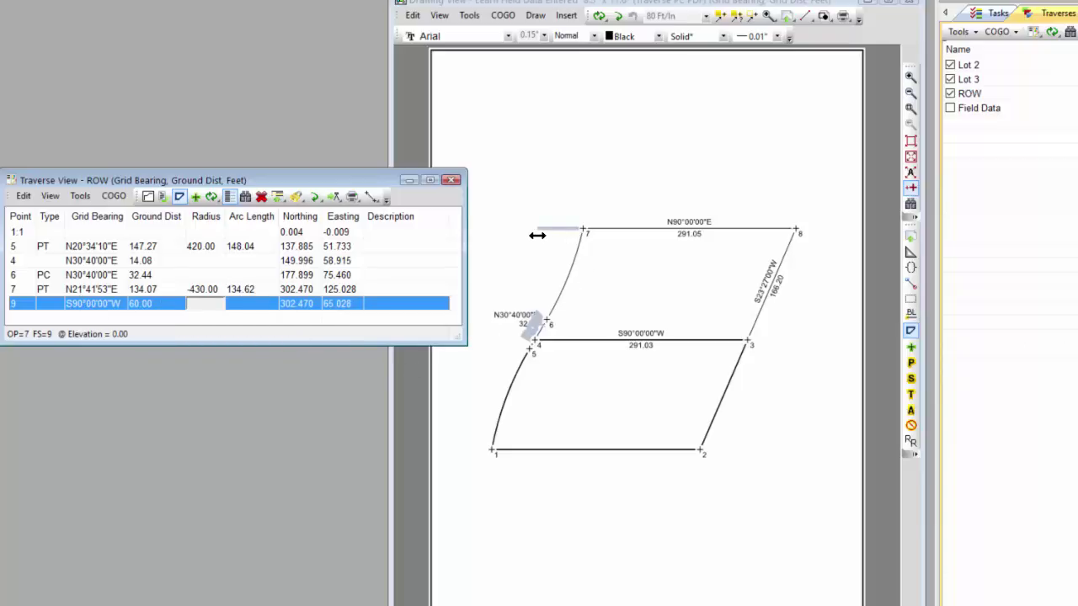
left_click(911, 333)
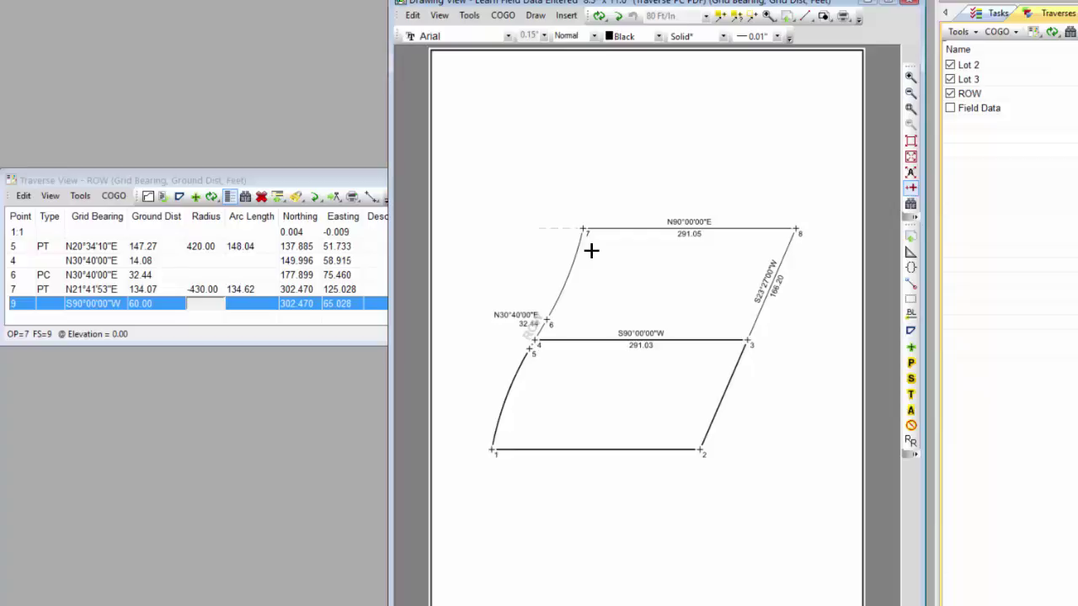
left_click(208, 178)
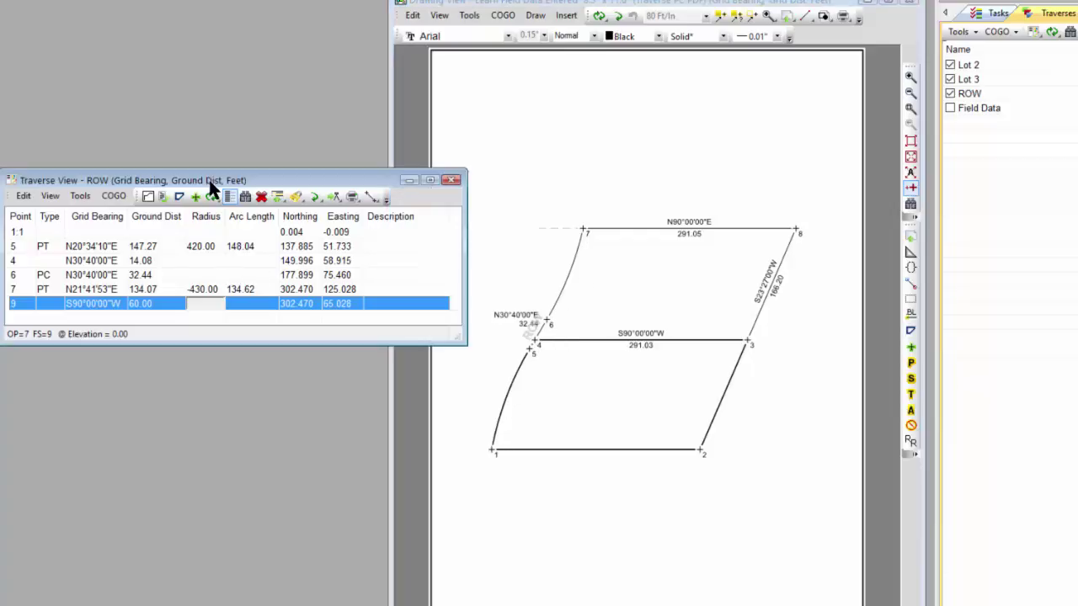
left_click(147, 197)
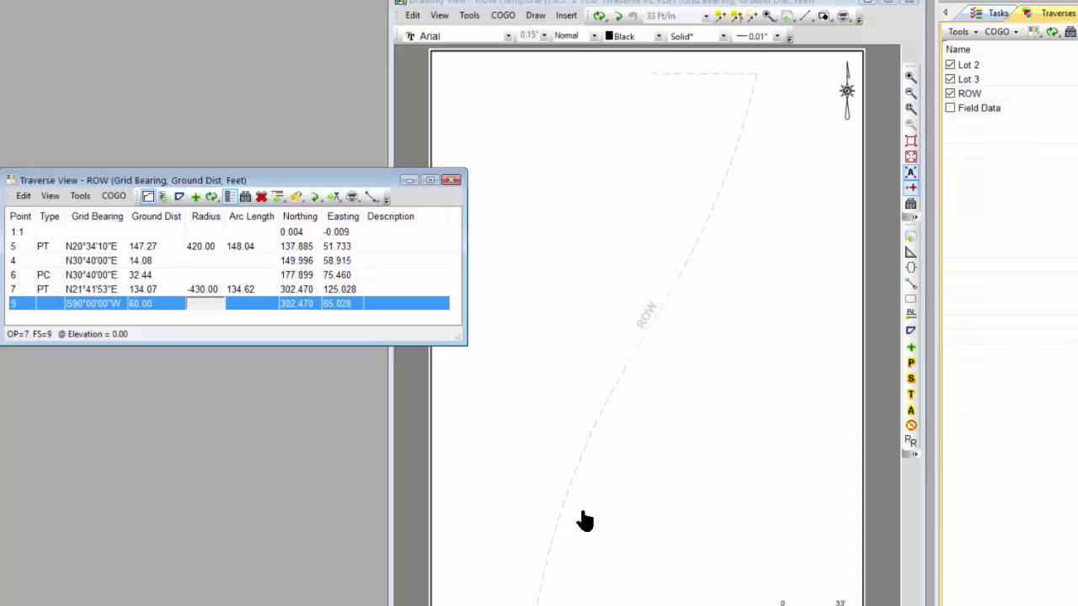
left_click(147, 195)
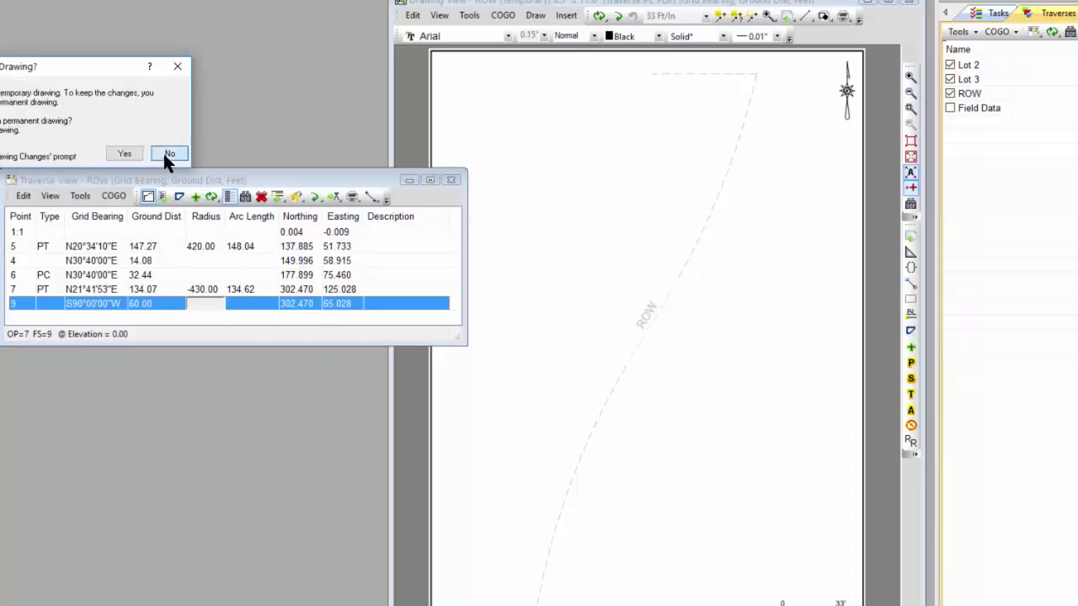
left_click(169, 155)
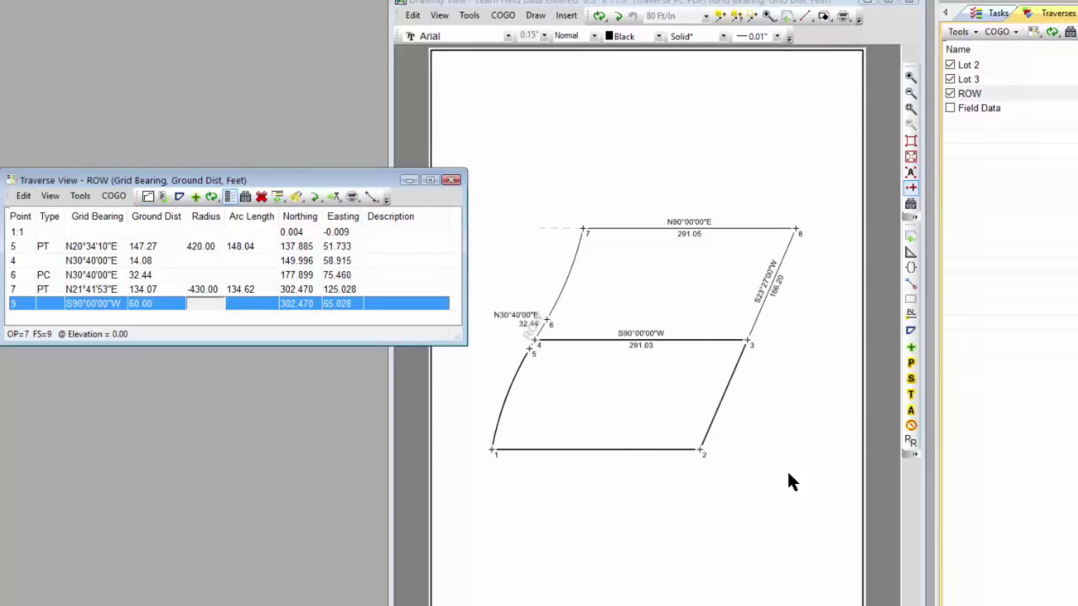
left_click(950, 65)
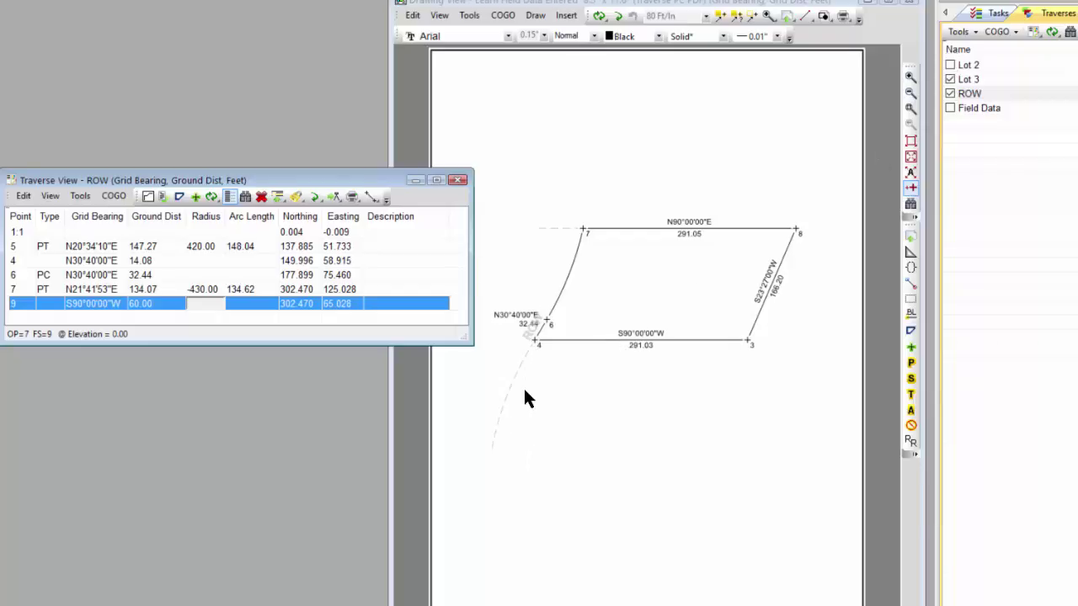
left_click(949, 79)
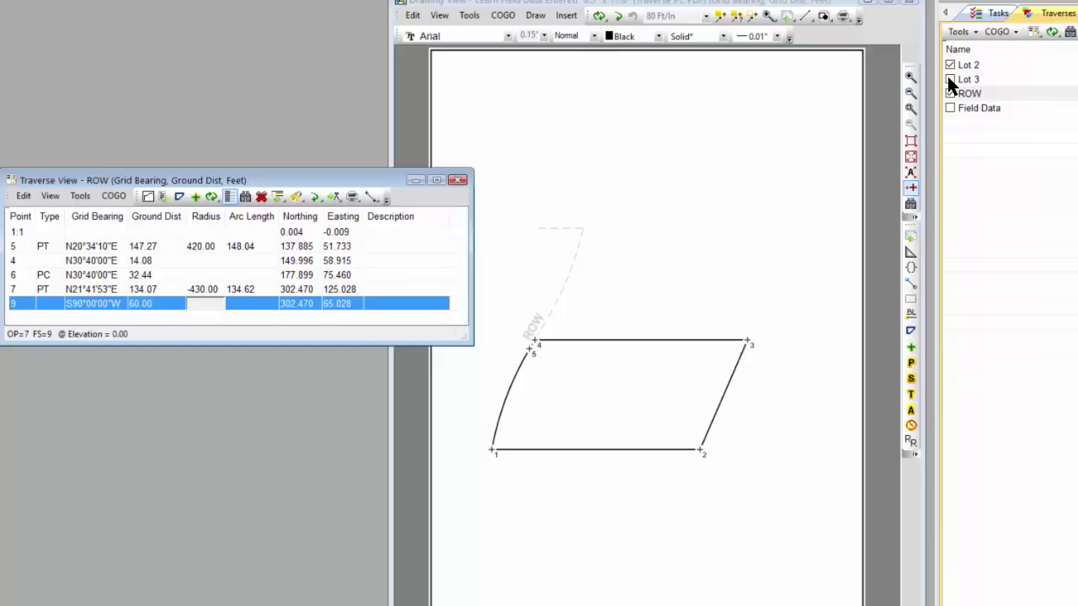
left_click(950, 79)
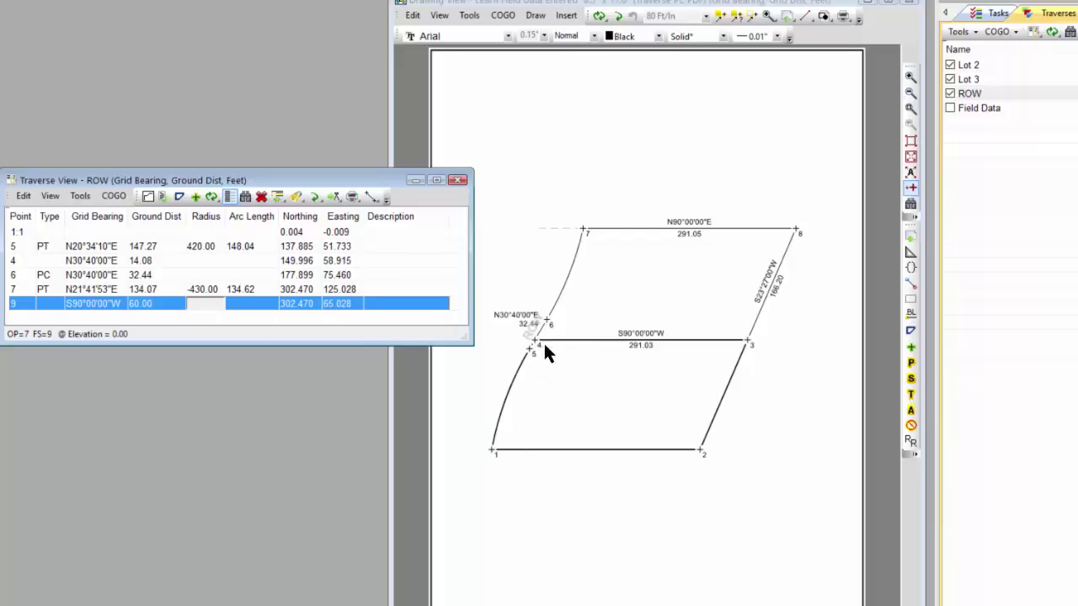
left_click(528, 389)
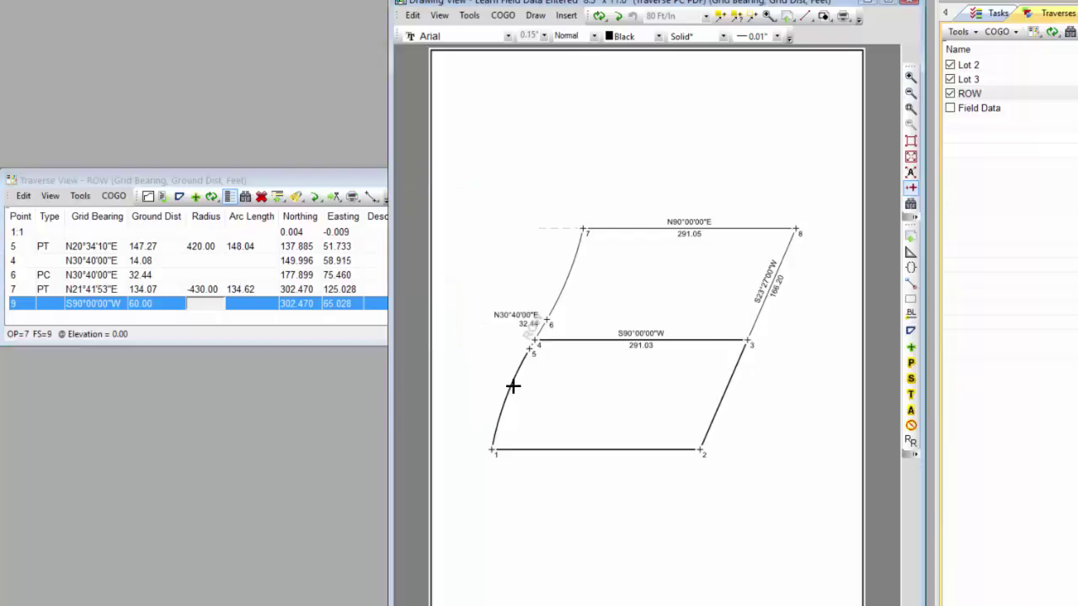
mouse_move(511, 385)
mouse_move(570, 277)
mouse_move(551, 227)
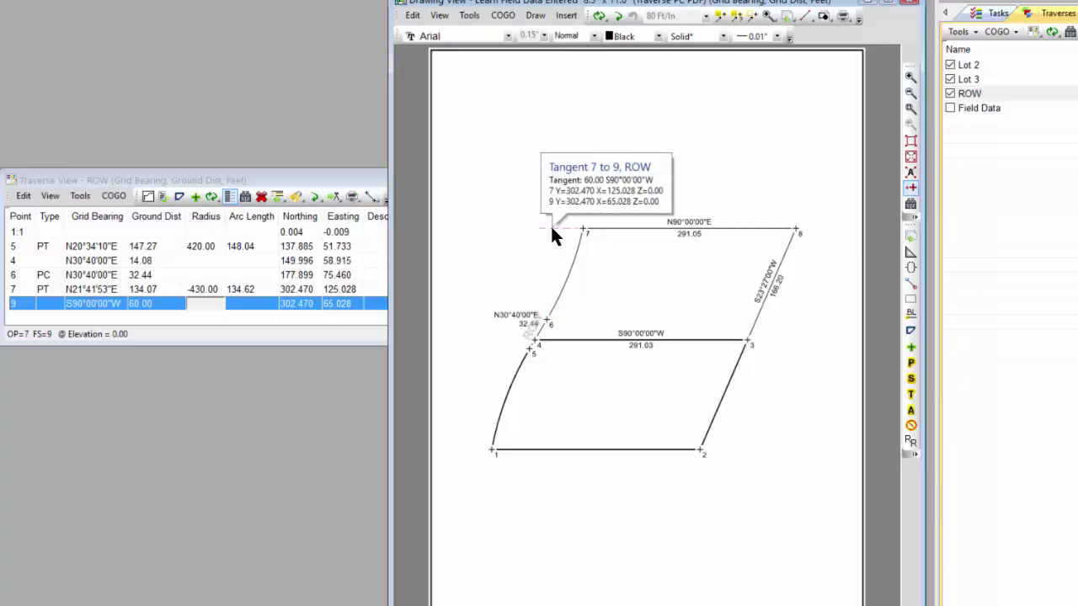